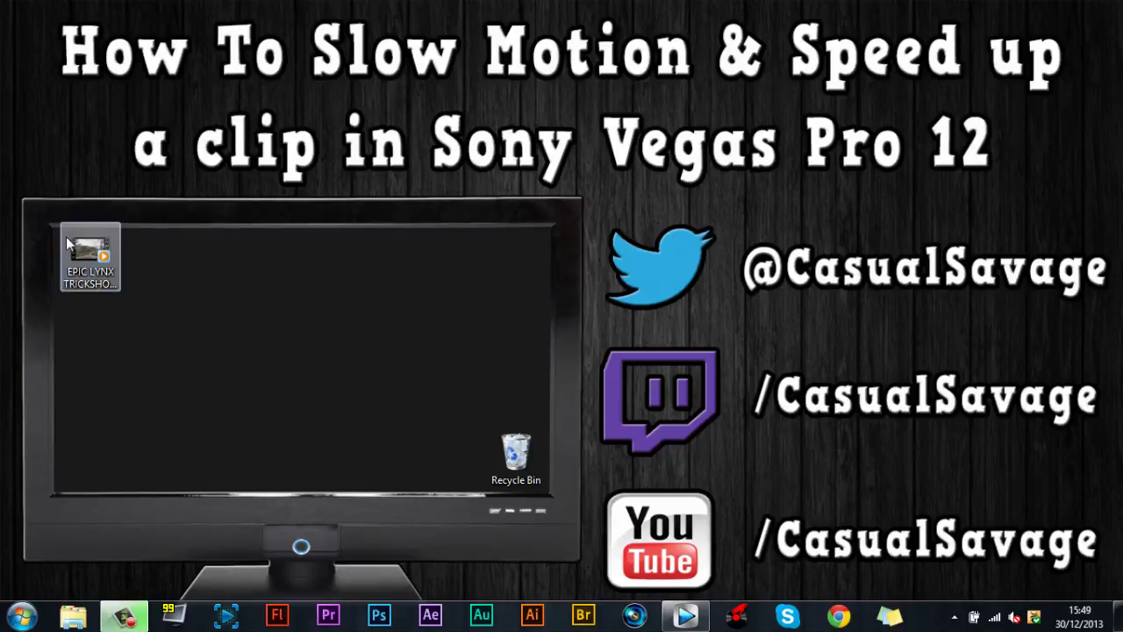
Drag the desktop trickshot clip onto the Vegas taskbar button to bring the blank project forward
mouse_move(66, 236)
mouse_down()
mouse_move(492, 267)
mouse_move(677, 584)
mouse_up()
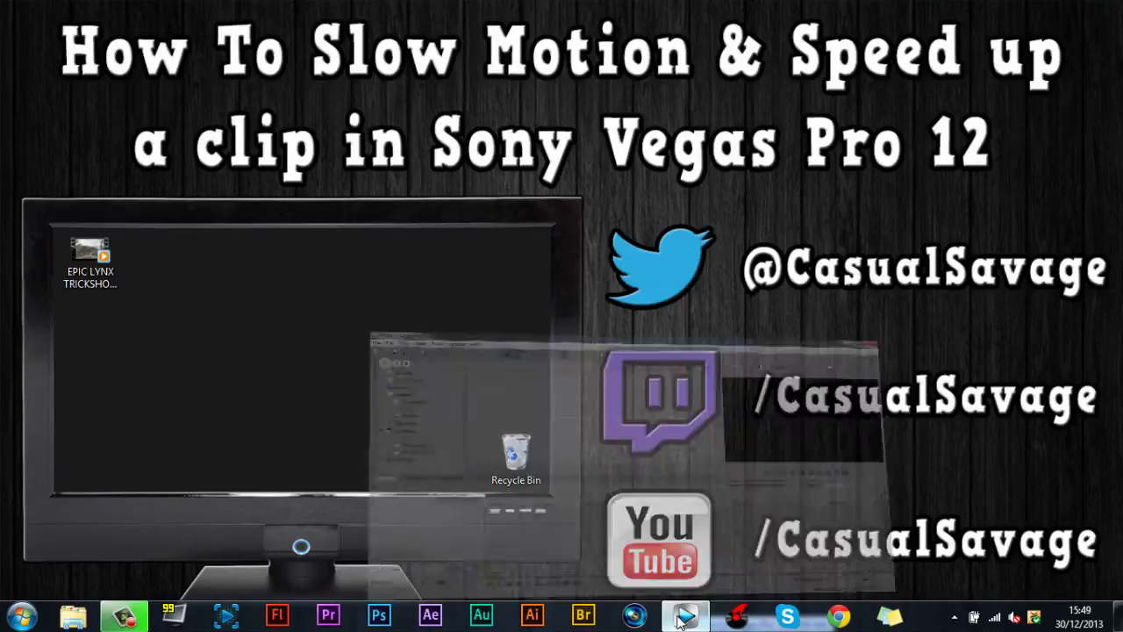
drag(677, 584, 505, 463)
Drop the trickshot clip onto the timeline and set its video event to Disable resample
drag(252, 428, 248, 423)
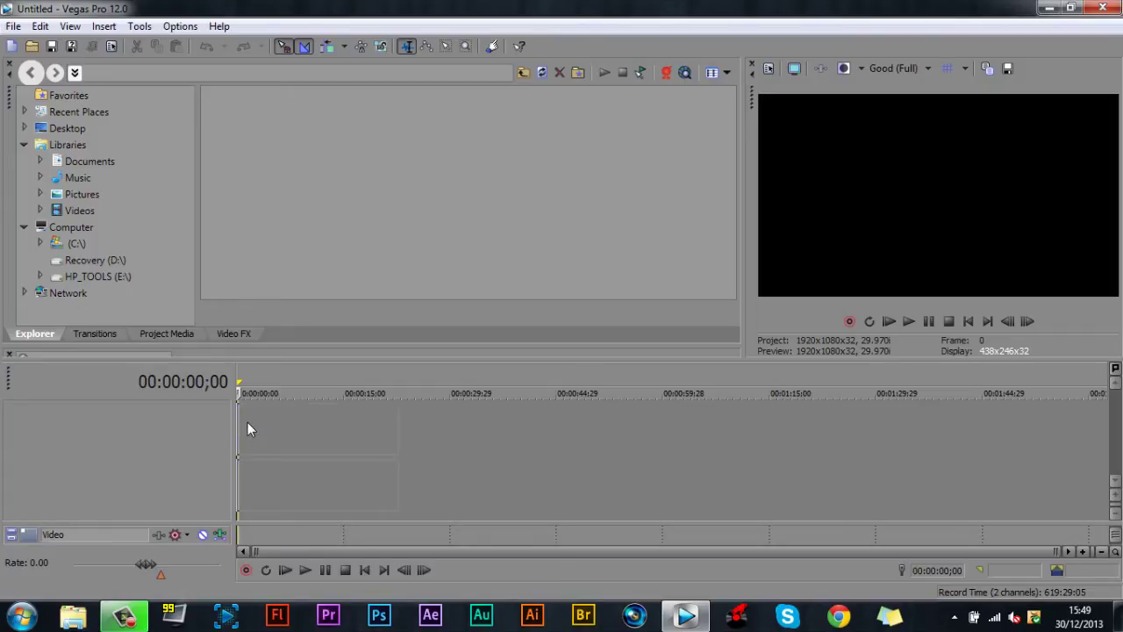
drag(247, 421, 259, 425)
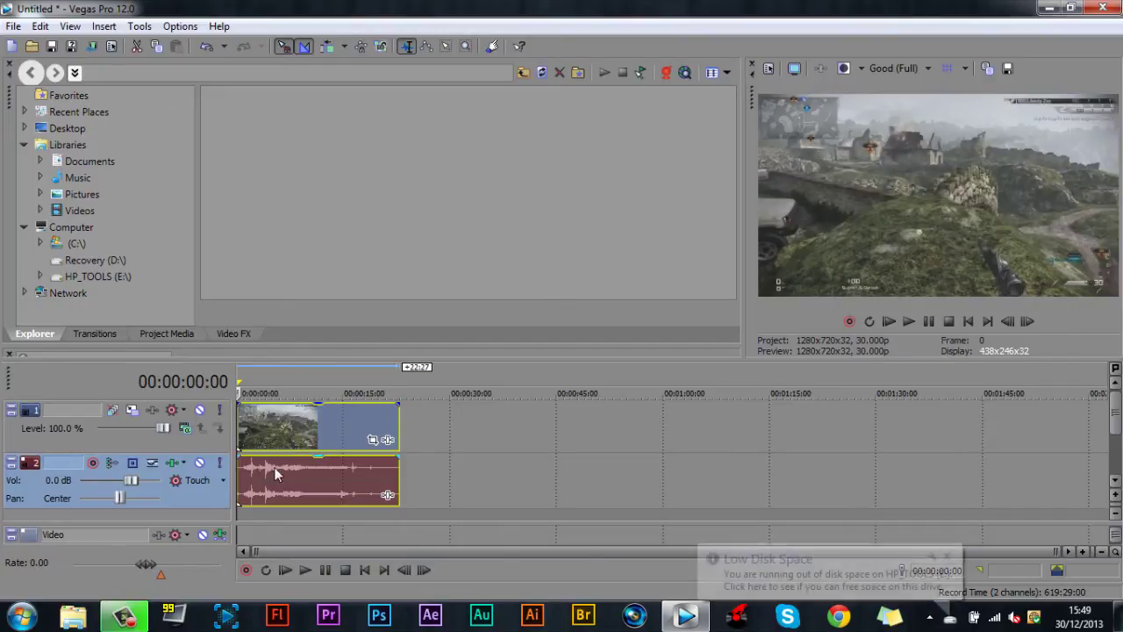
click(290, 444)
right_click(290, 443)
click(316, 589)
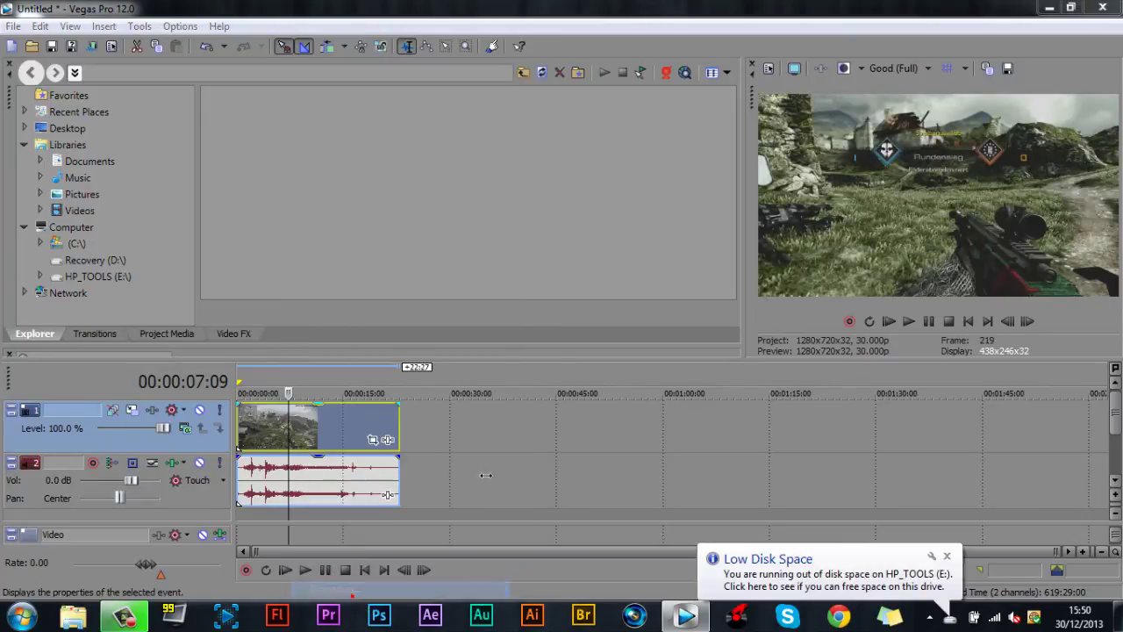
click(437, 256)
click(608, 502)
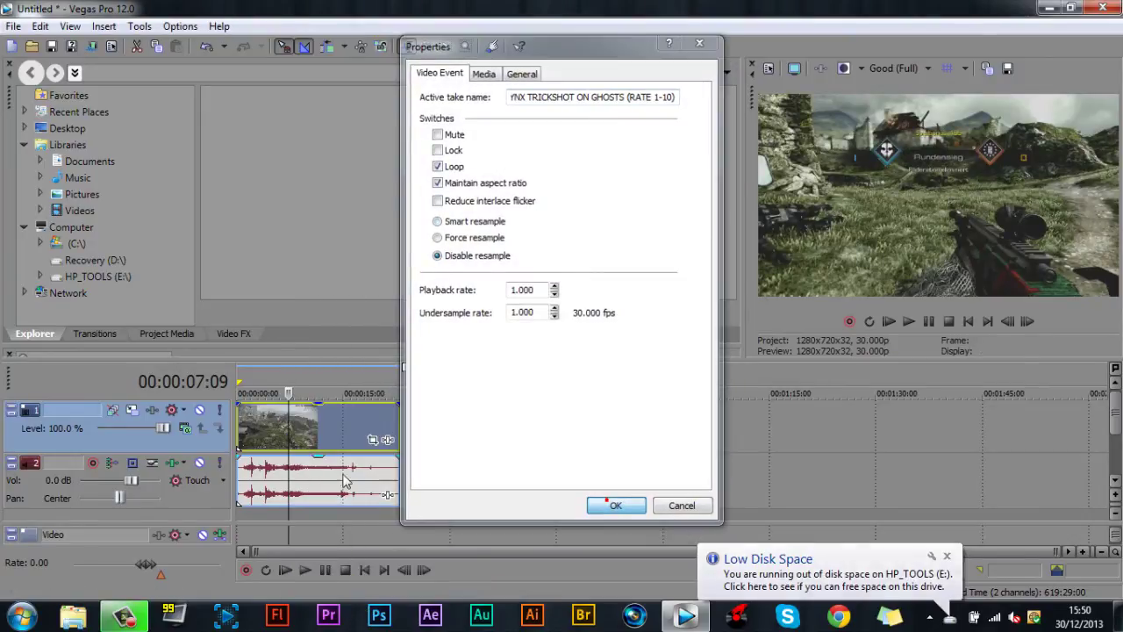
Play the clip from the start and pause at about 00:00:05:16
click(240, 376)
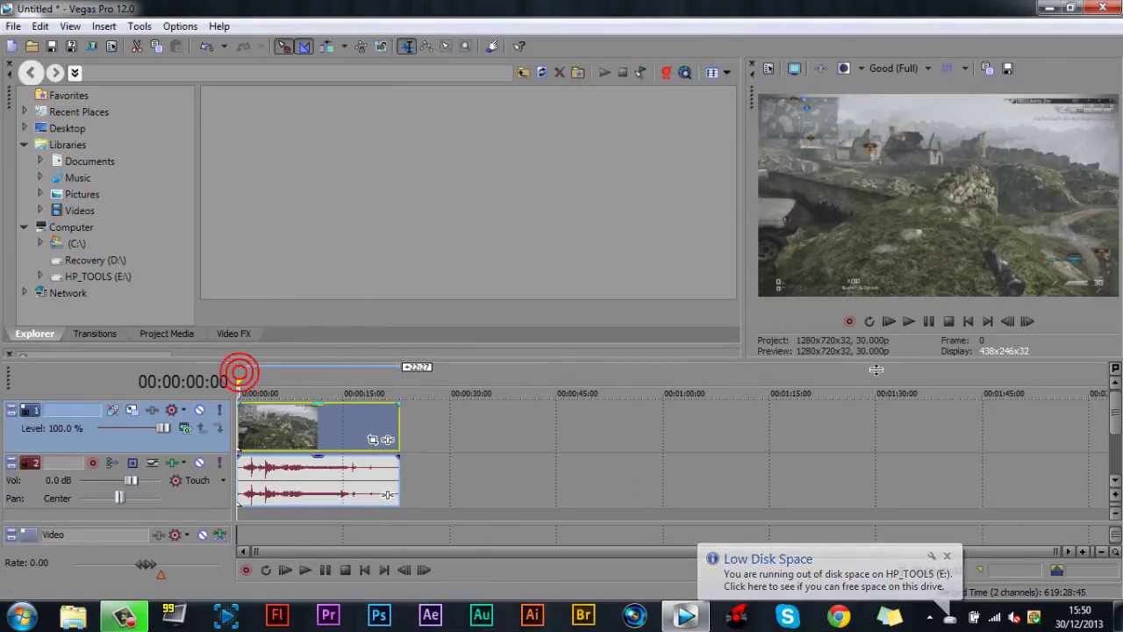
click(909, 321)
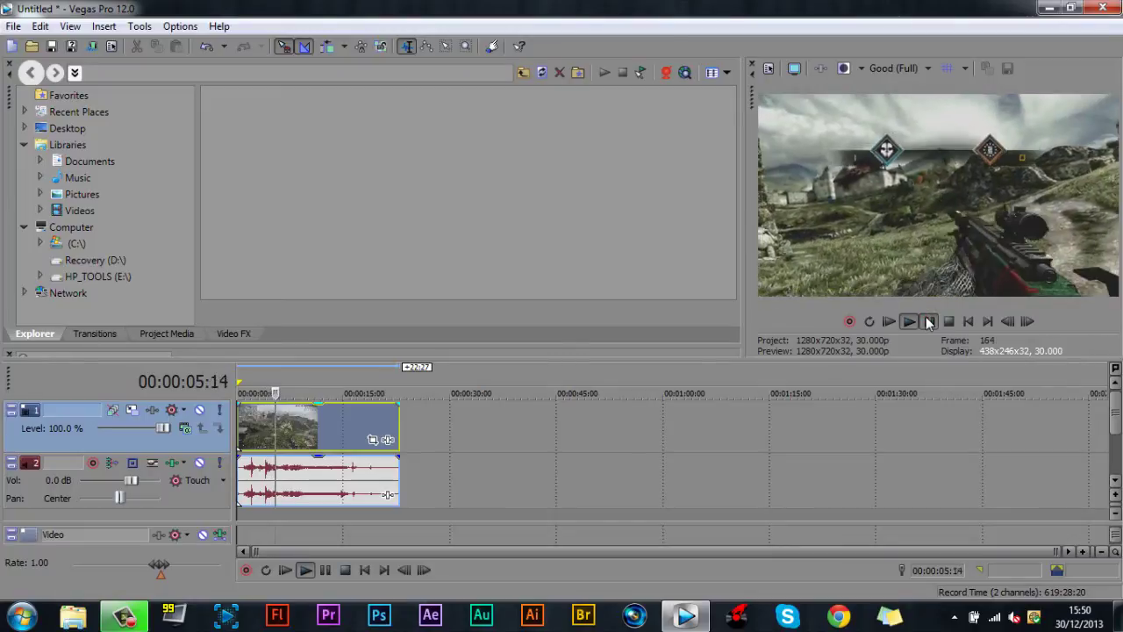
click(929, 321)
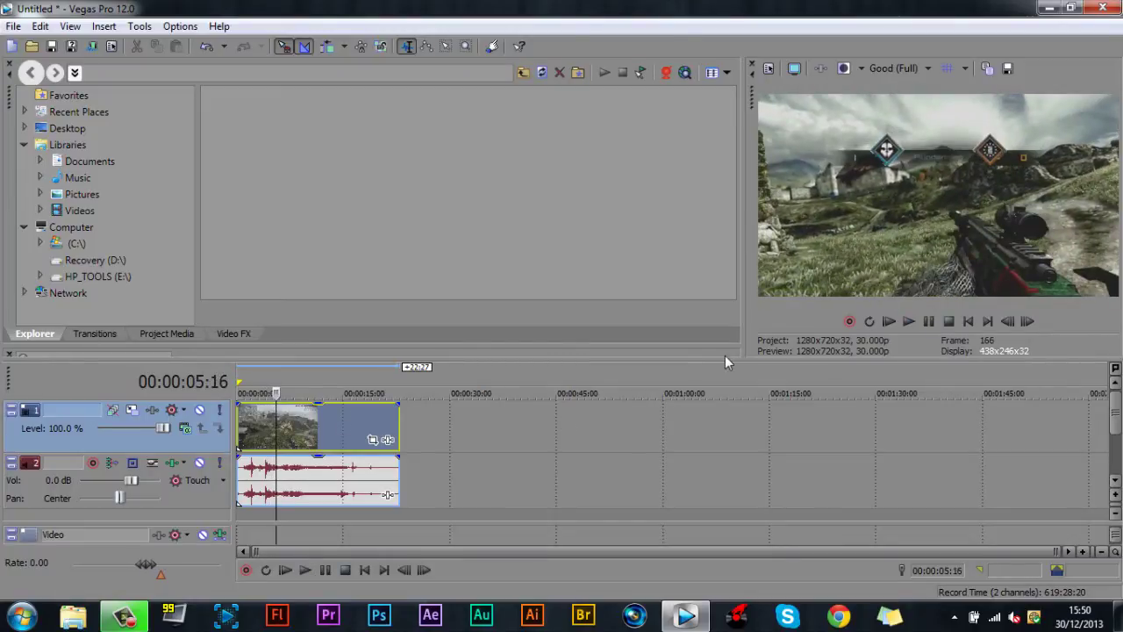
Split at 00:00:05:16, delete the tail, then split the remainder again at 00:00:01:29
key(s)
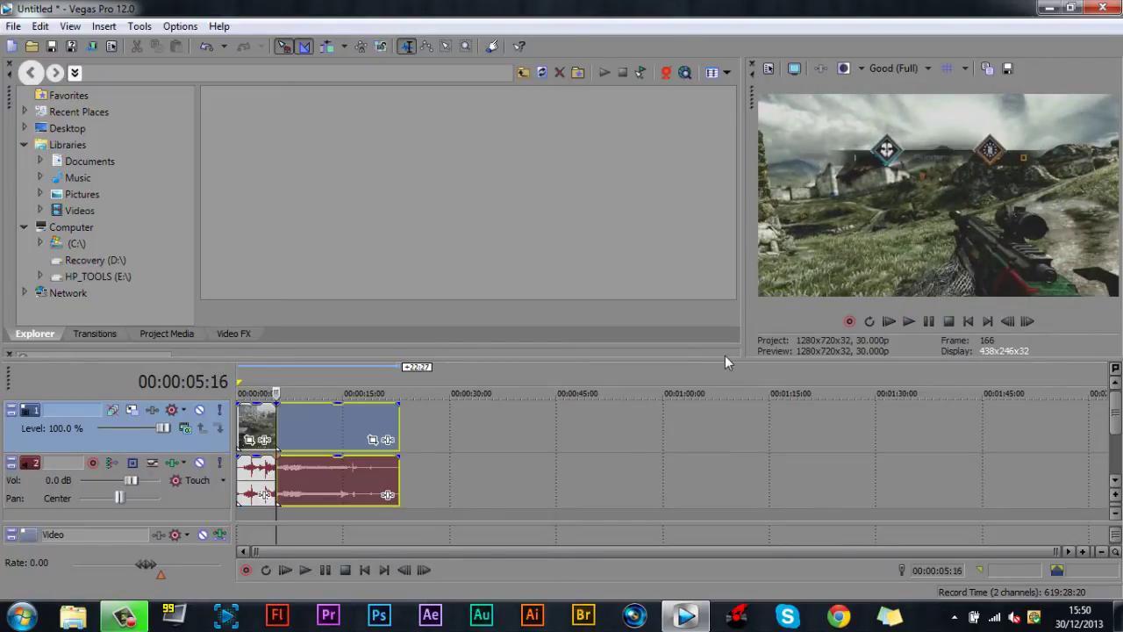
key(Delete)
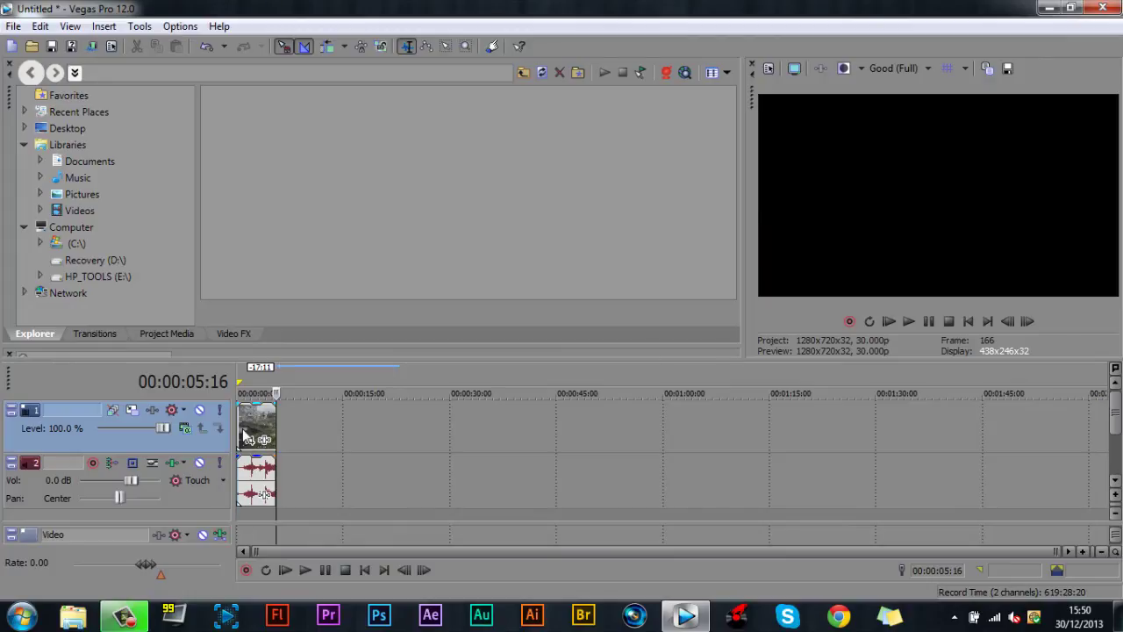
click(247, 437)
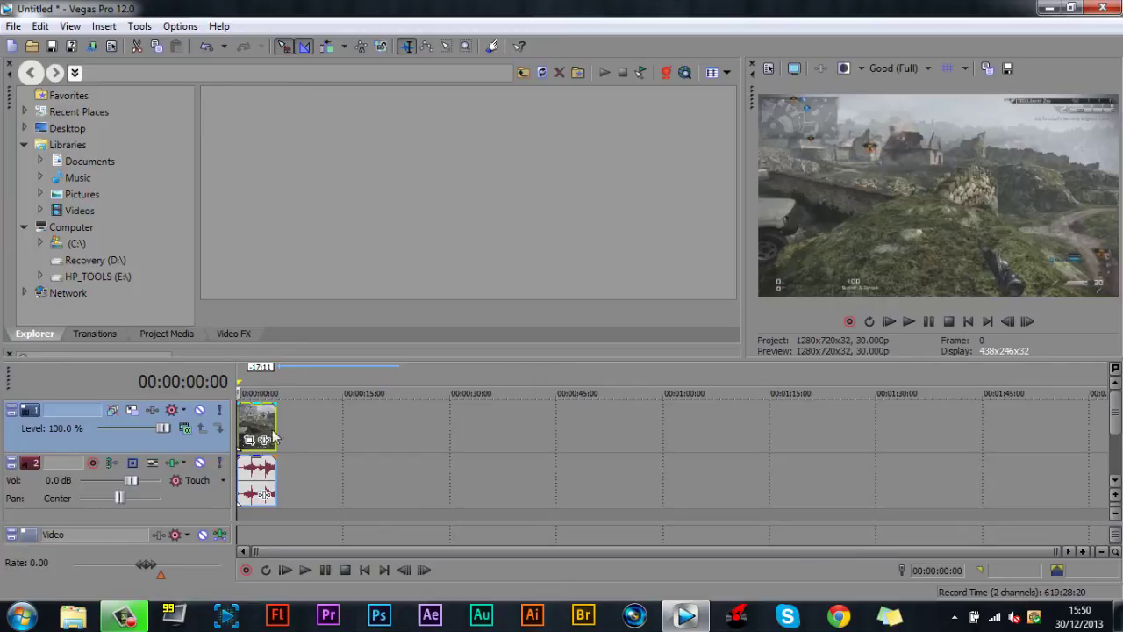
click(251, 427)
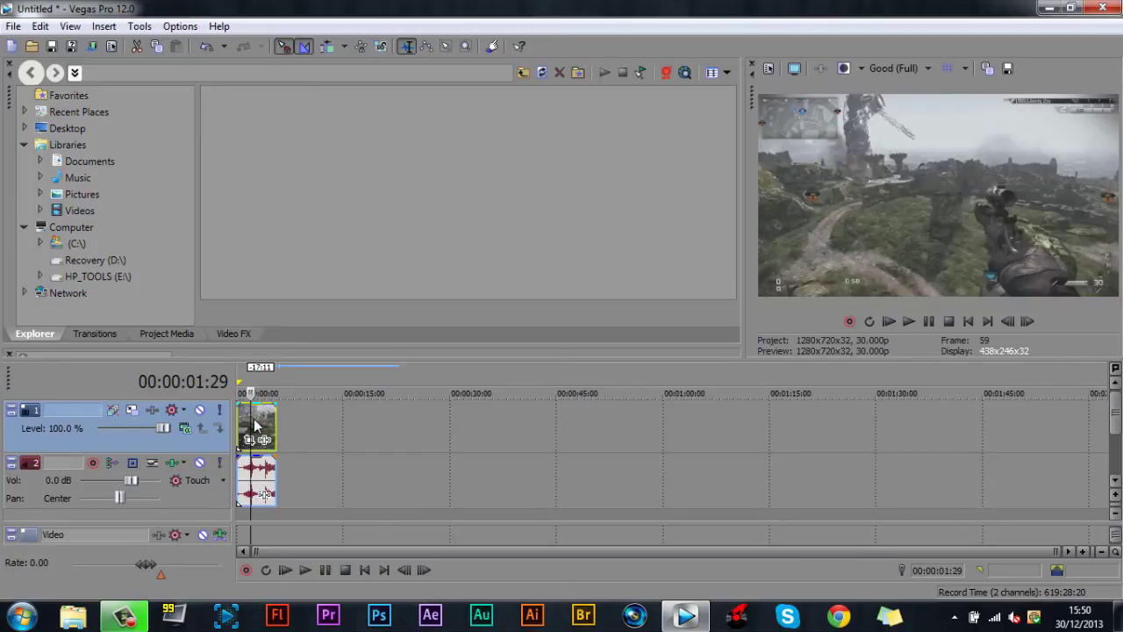
key(s)
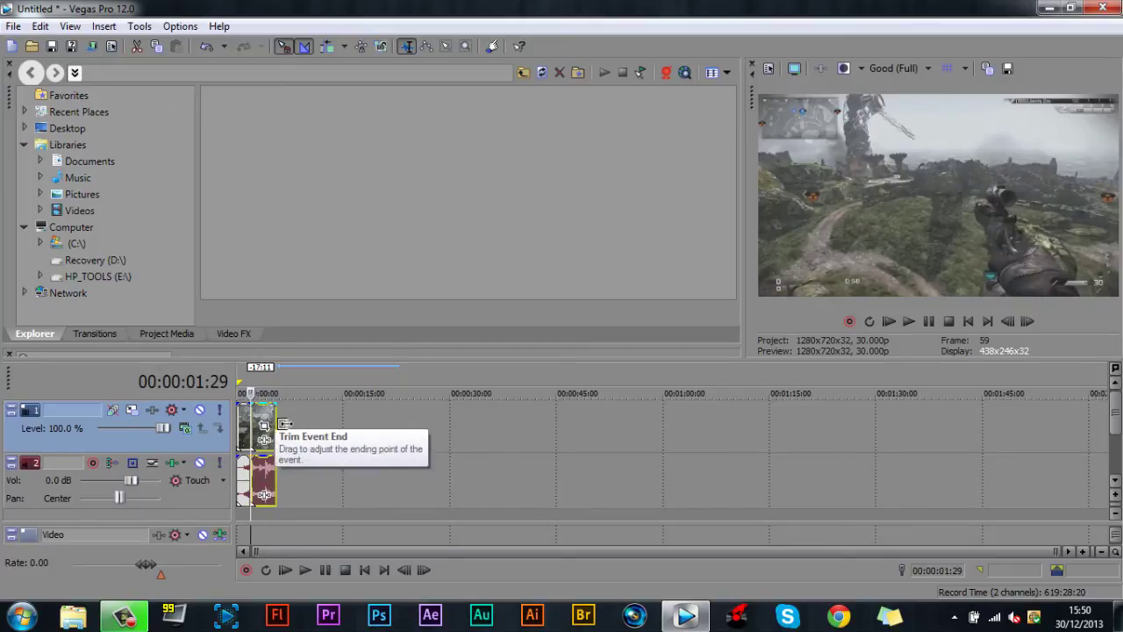
Ctrl-drag the second event's right edge outward to slow it, then preview from the start
scroll(281, 426, up, 8)
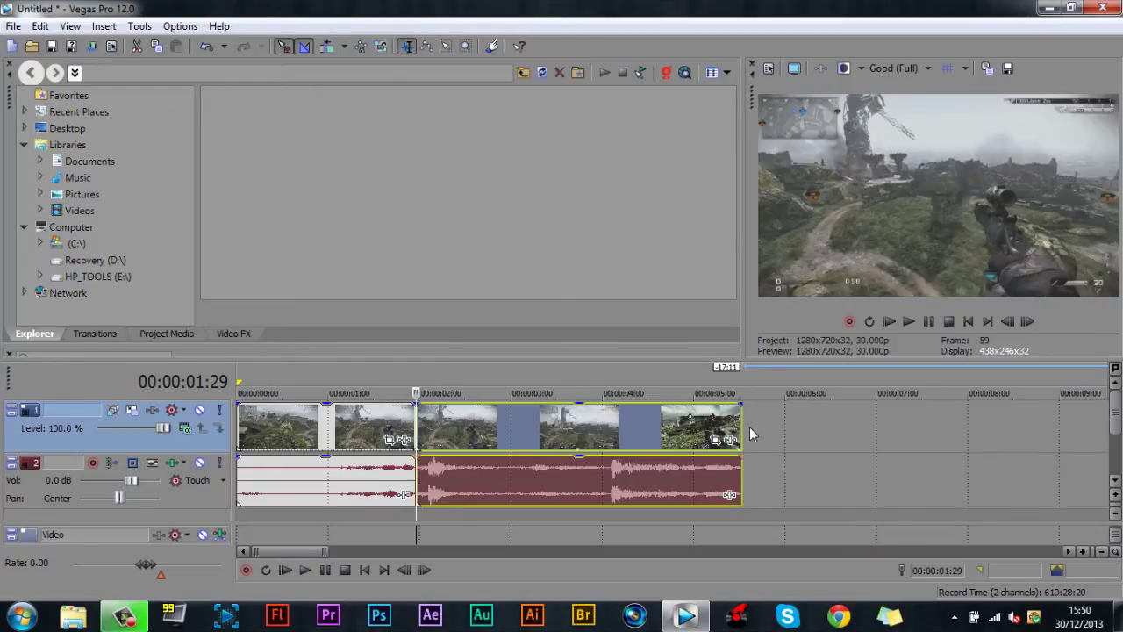
drag(753, 441, 907, 441)
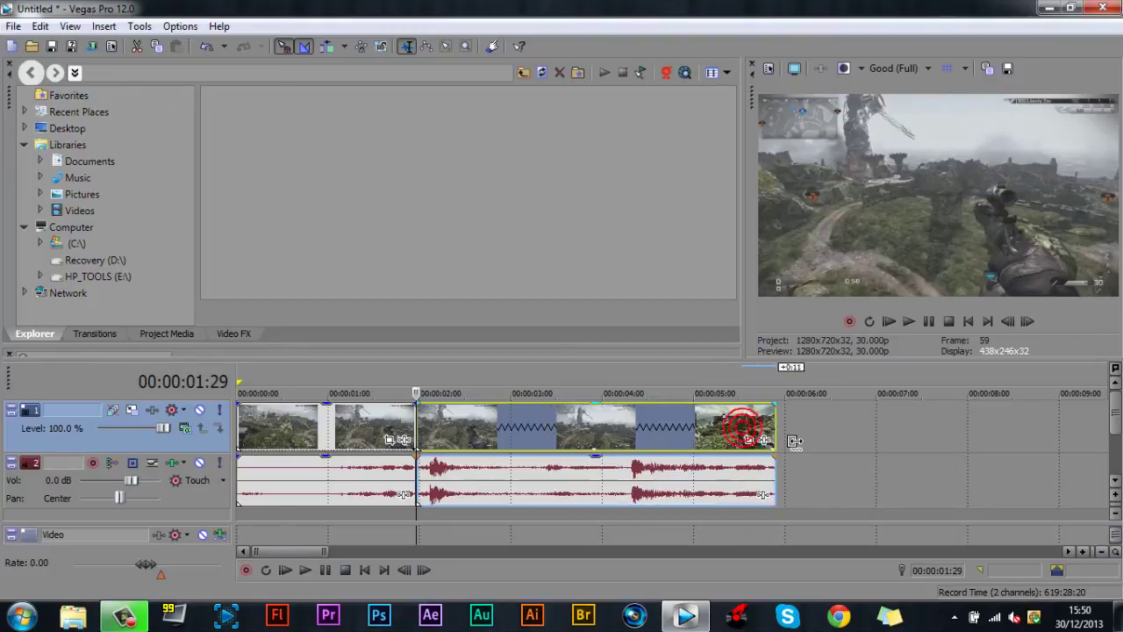
click(242, 373)
click(928, 326)
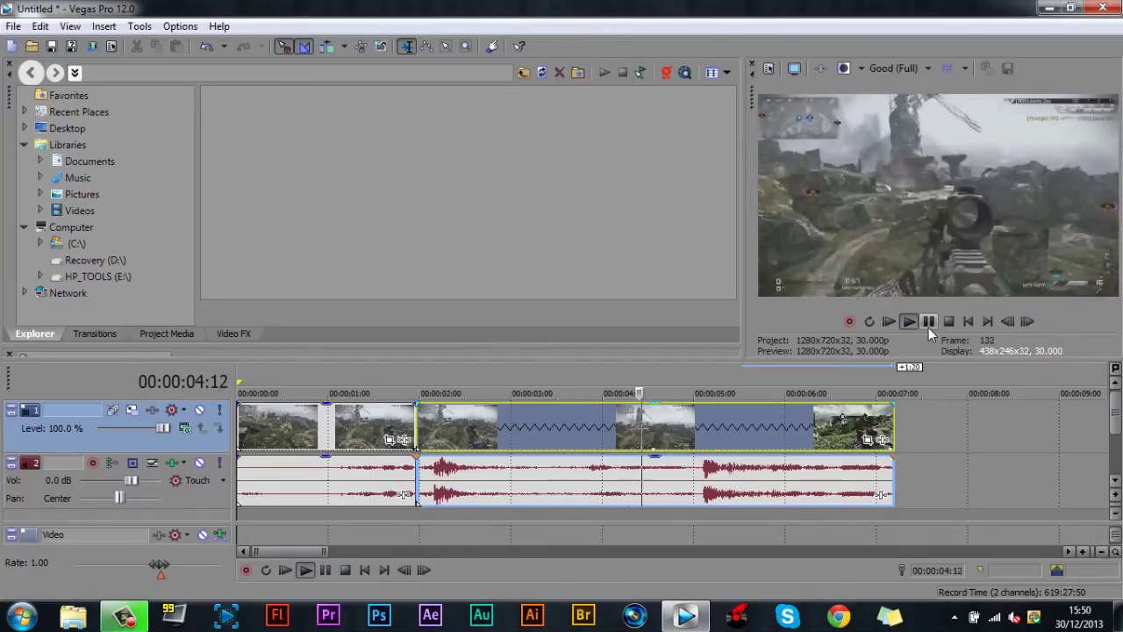
click(928, 323)
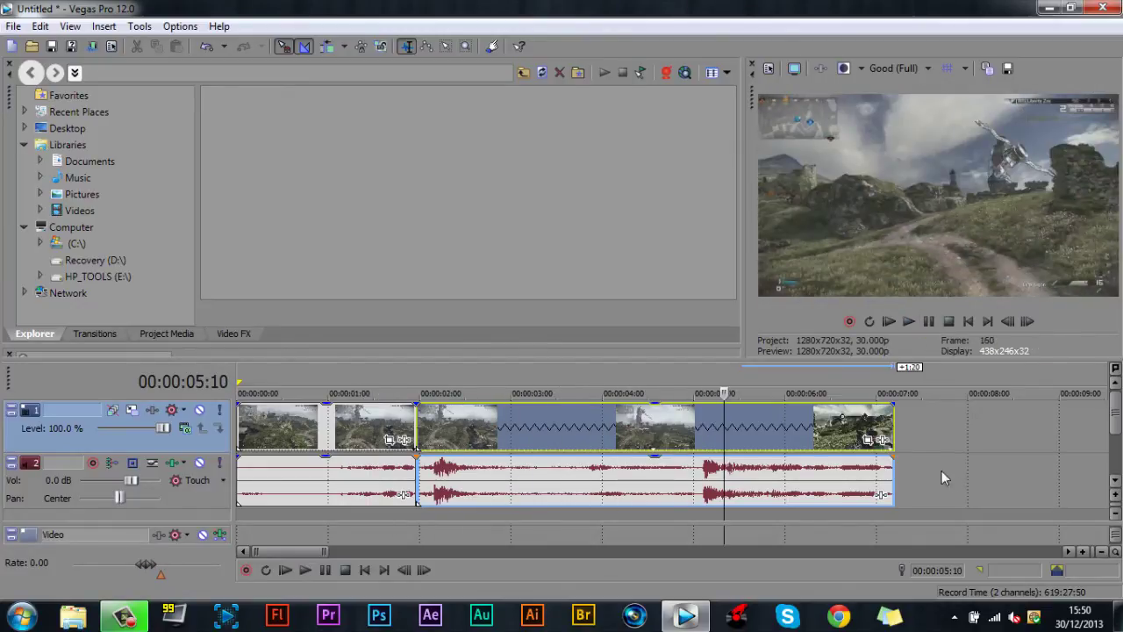
Stretch the second event further for slower motion, ending near eleven seconds
scroll(939, 437, down, 2)
scroll(972, 428, down, 1)
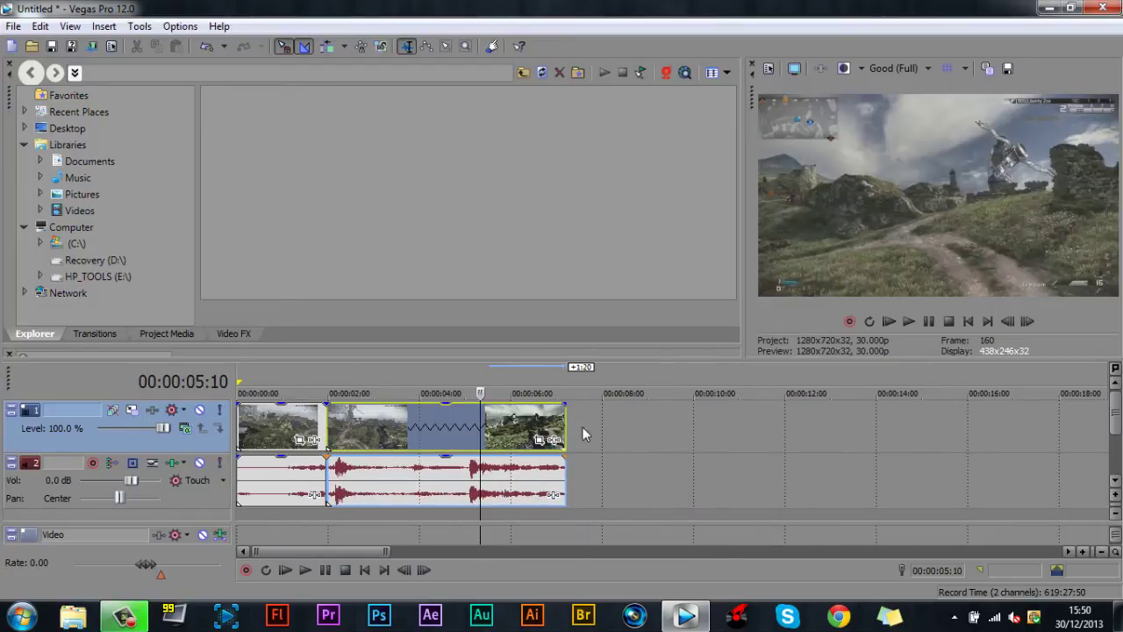
drag(580, 444, 754, 443)
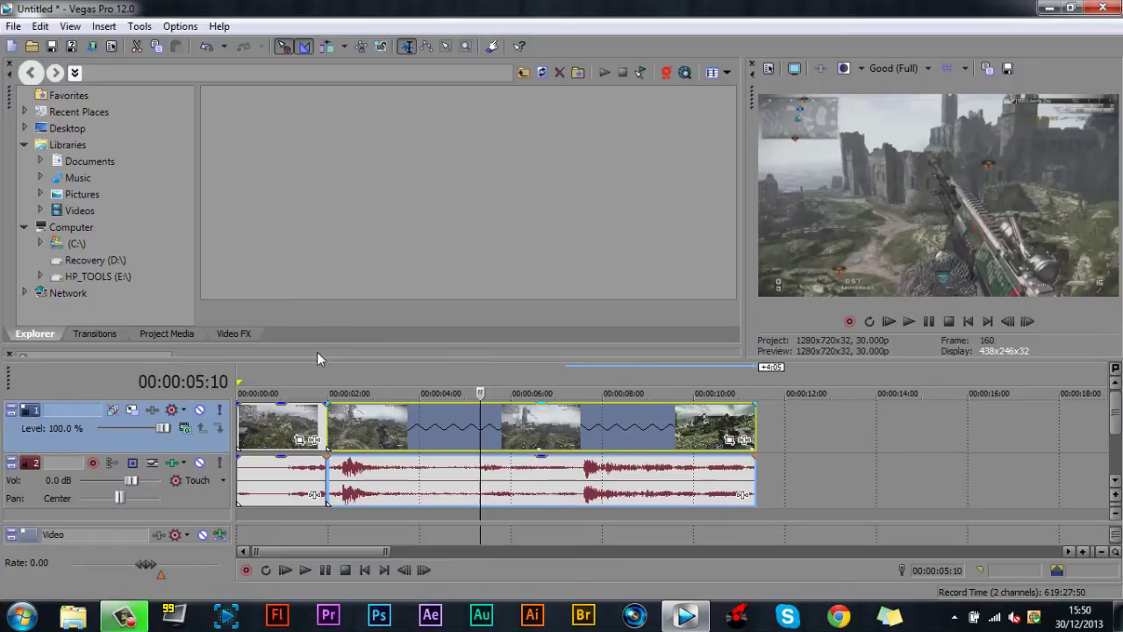
click(317, 359)
Preview the slowed edit, then undo the stretch with Ctrl+Z
click(907, 323)
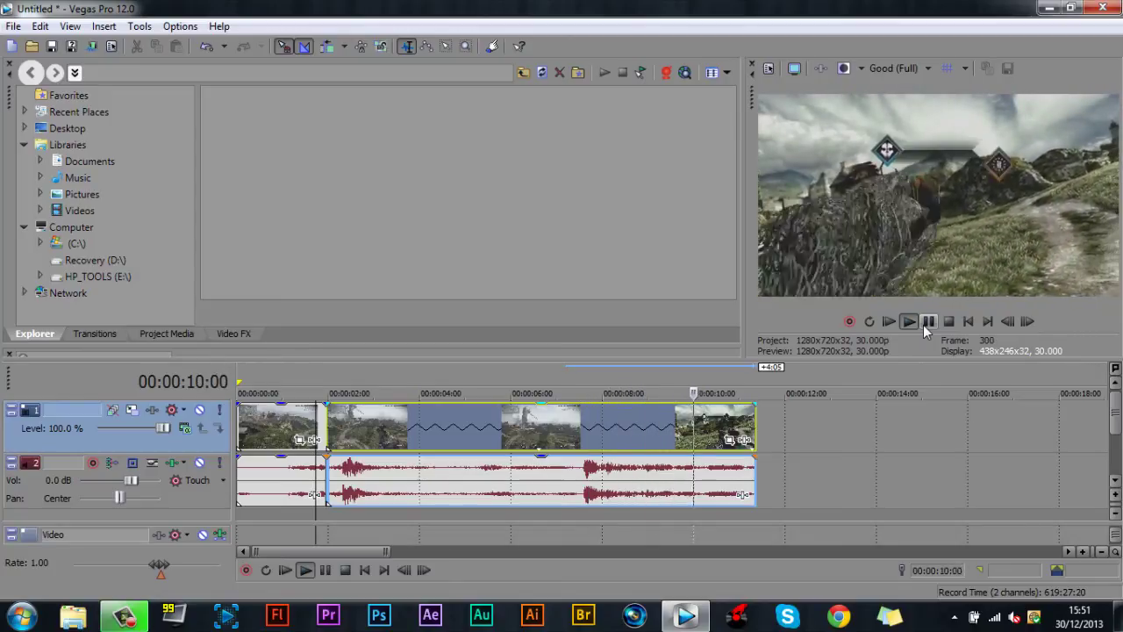
click(925, 327)
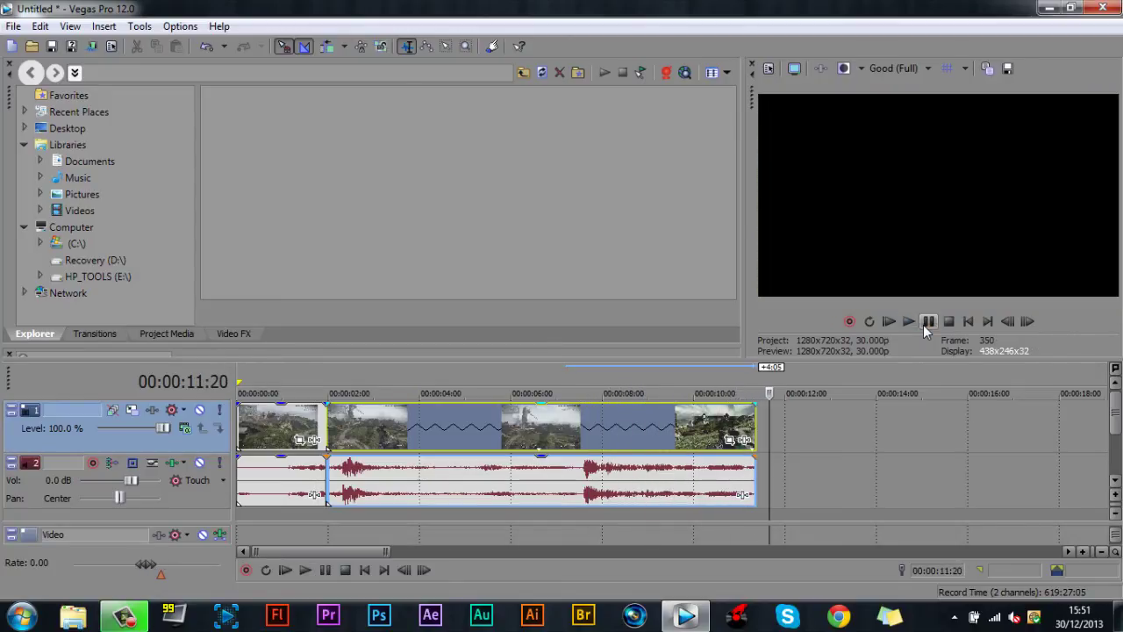
key(ctrl+z)
key(ctrl+z)
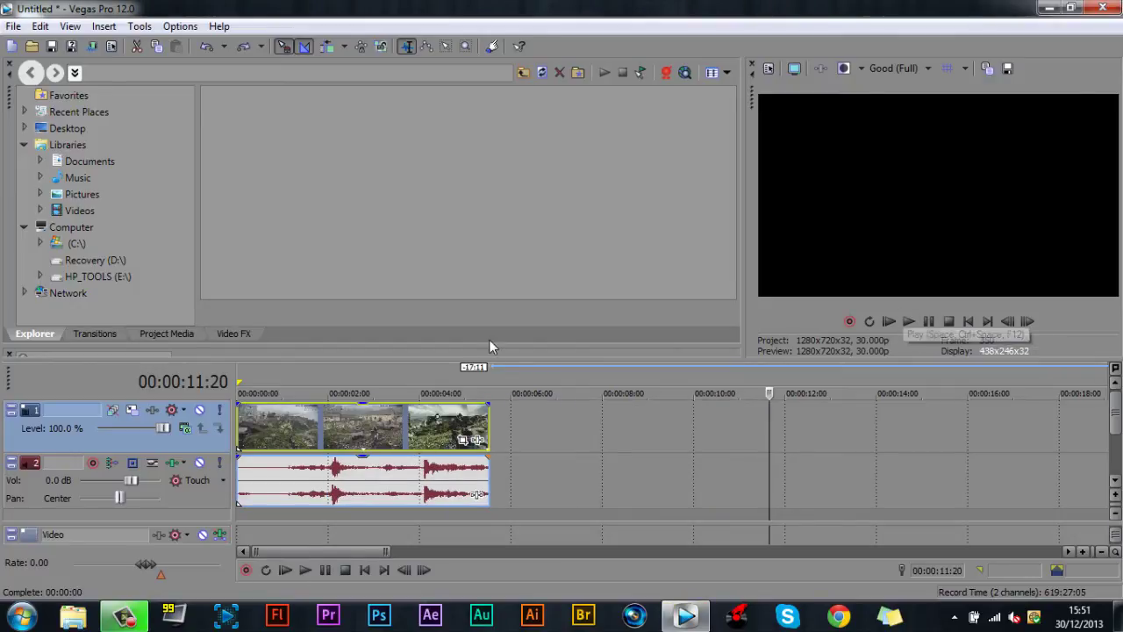
click(412, 447)
Scrub to a cut point near four seconds and split the clip there
click(311, 434)
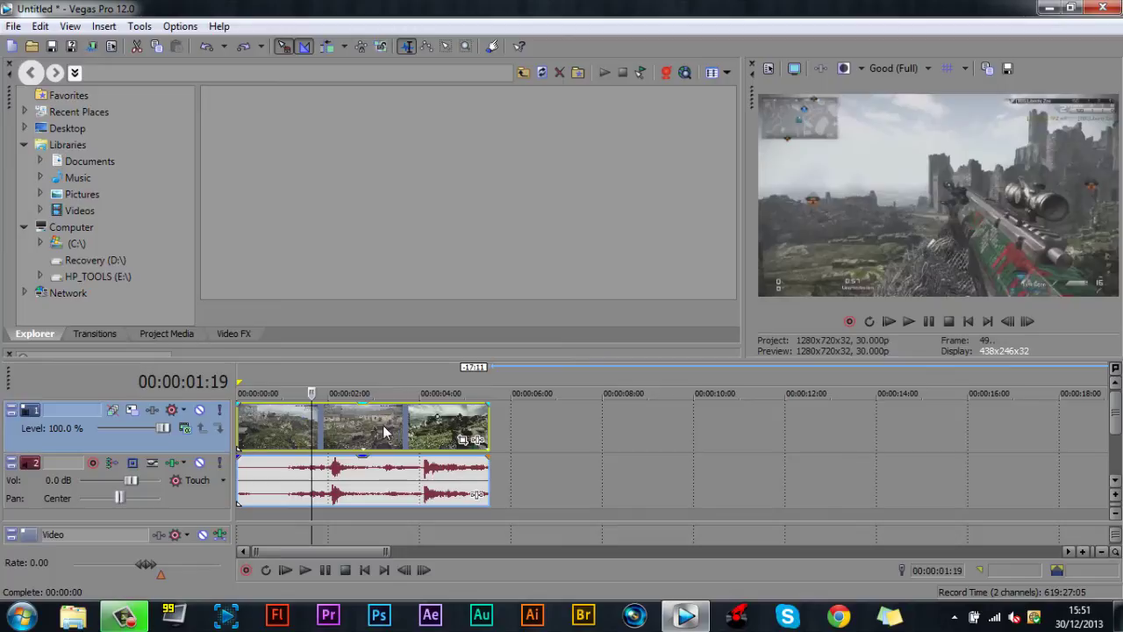
click(279, 386)
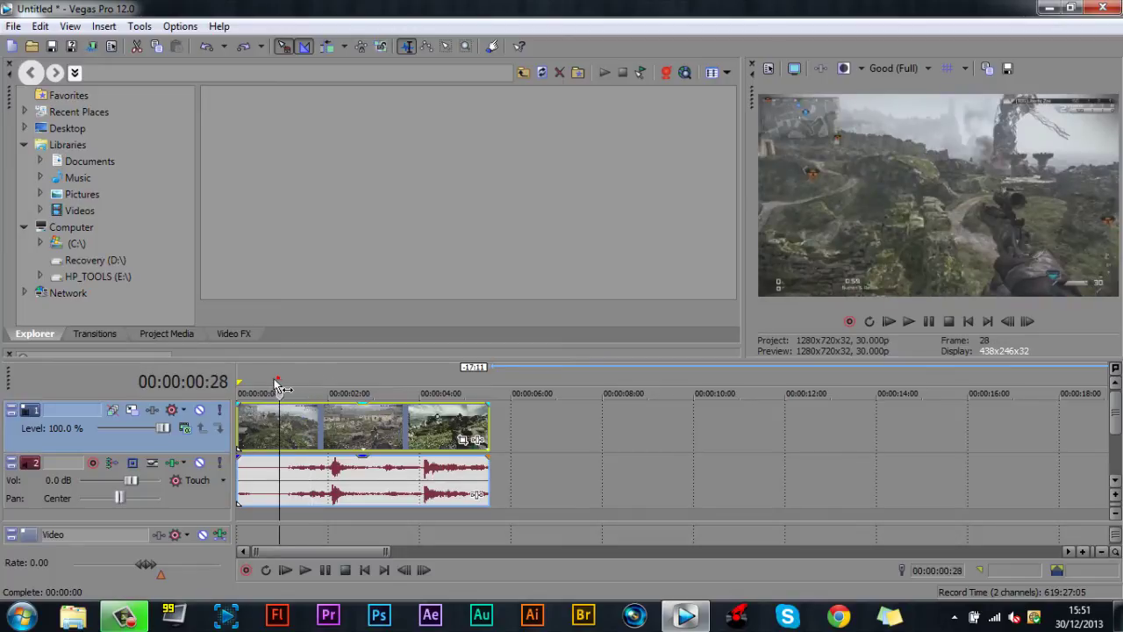
click(451, 371)
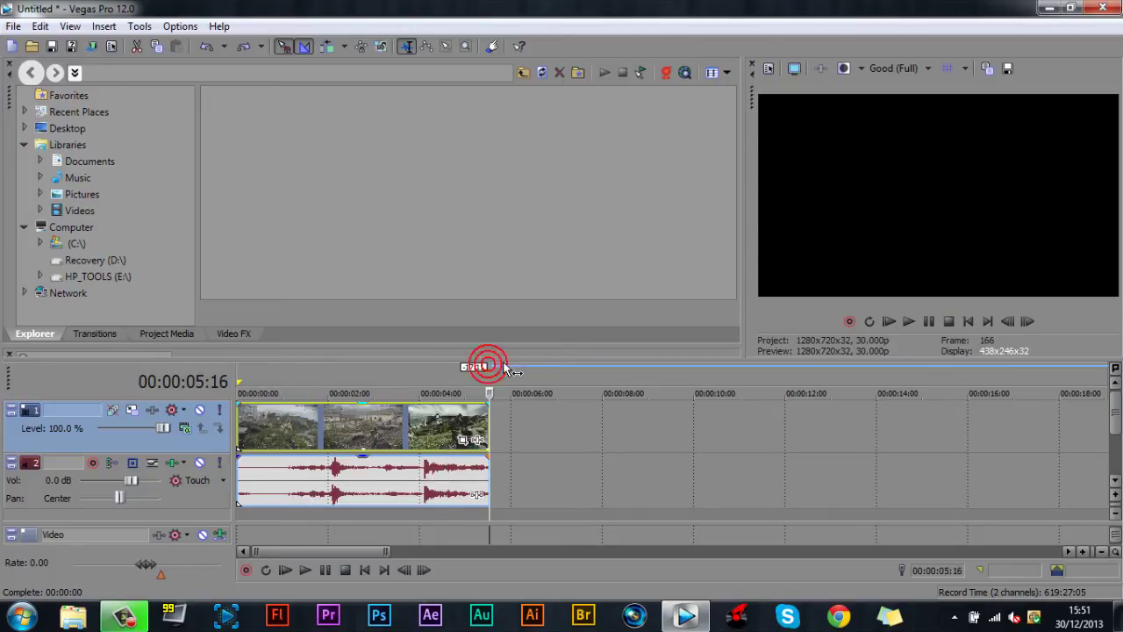
click(301, 369)
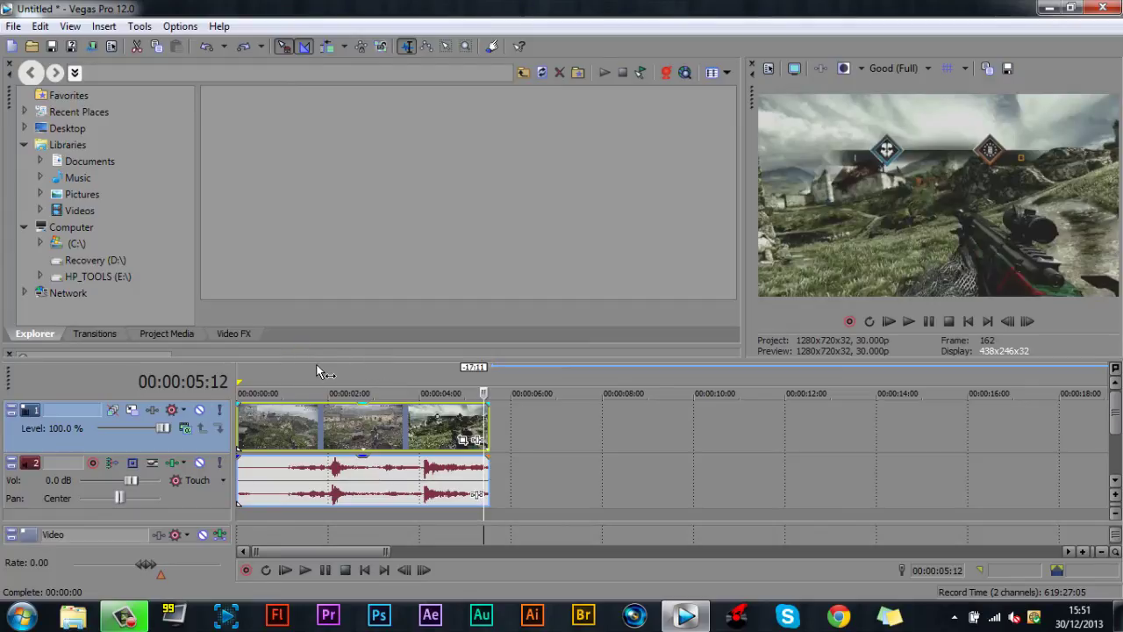
click(319, 365)
drag(329, 365, 422, 370)
key(s)
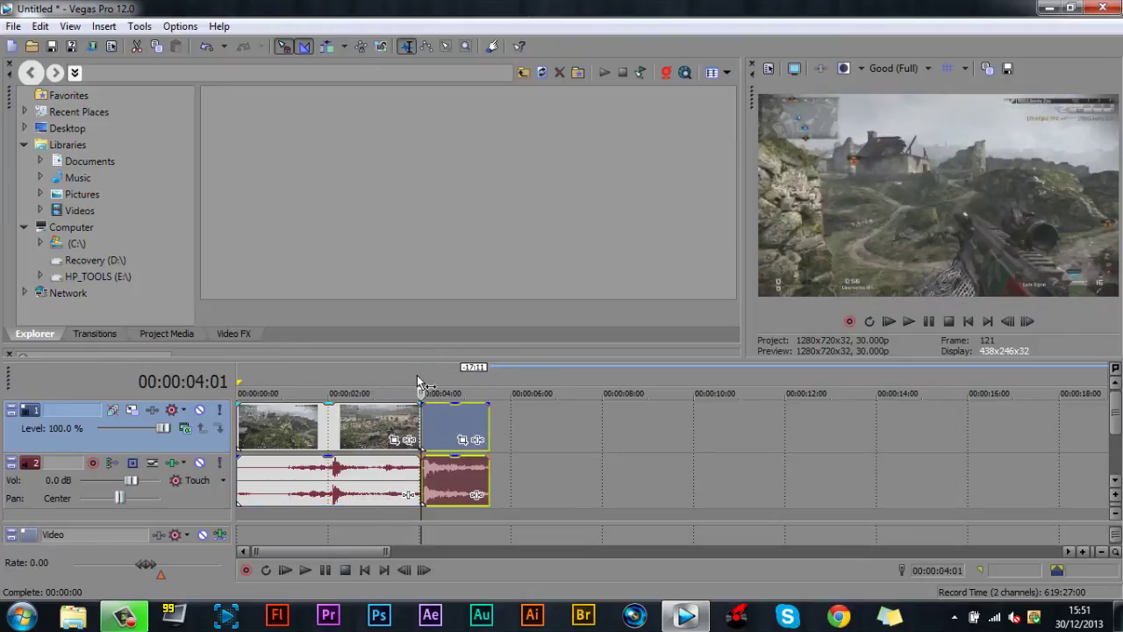
Move the later event right to leave a gap, and extend the first event's end slightly
click(412, 423)
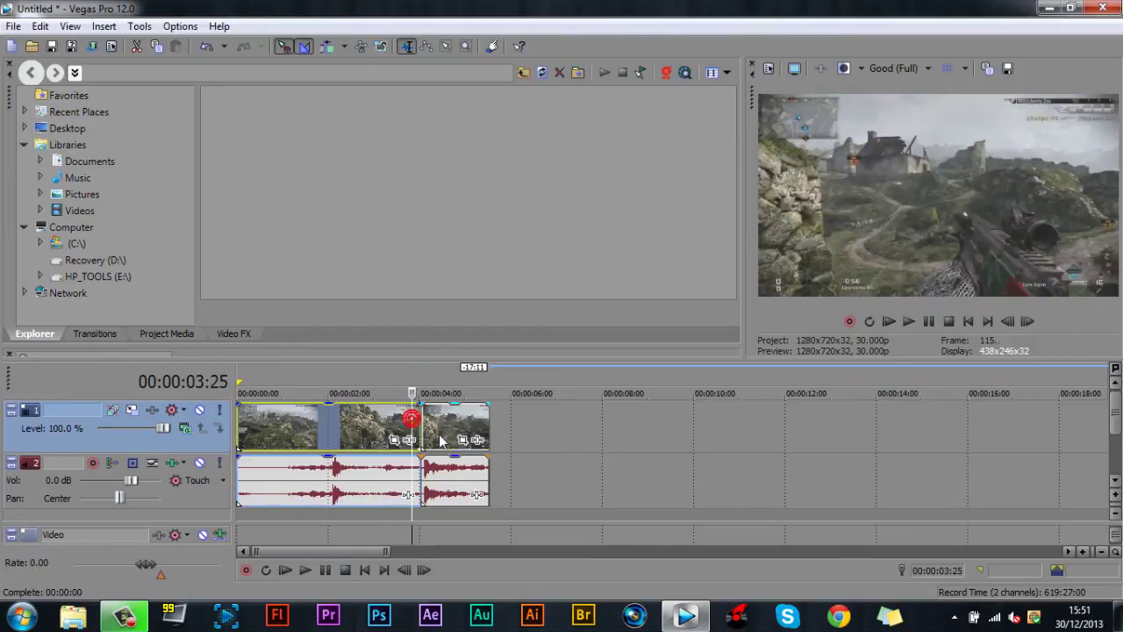
scroll(414, 425, up, 5)
drag(702, 435, 775, 443)
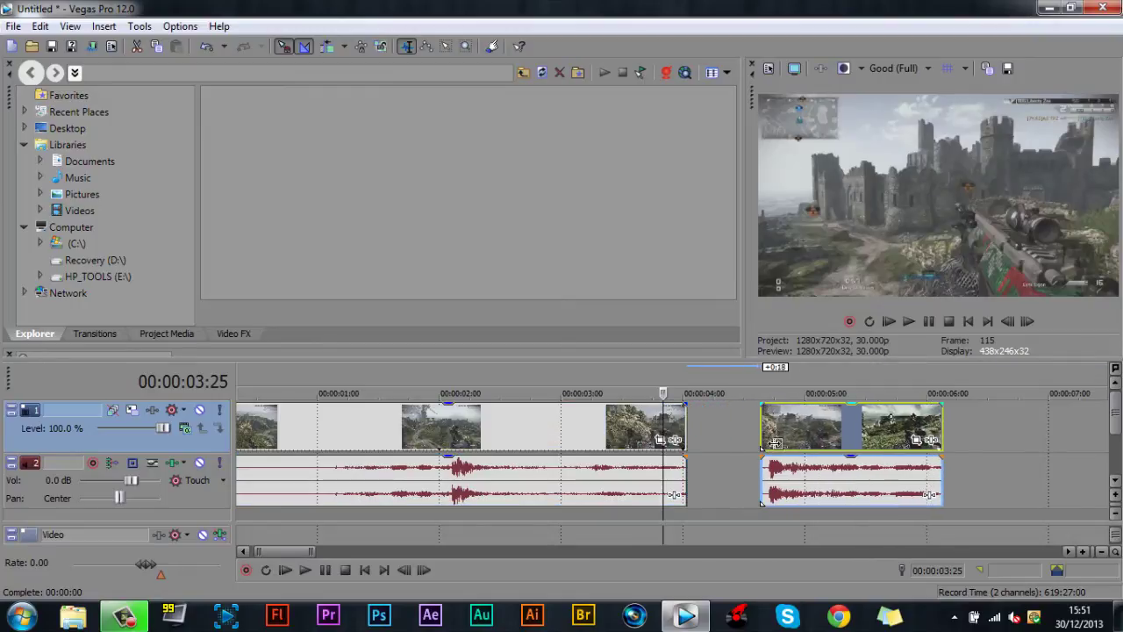
click(672, 432)
scroll(677, 435, down, 5)
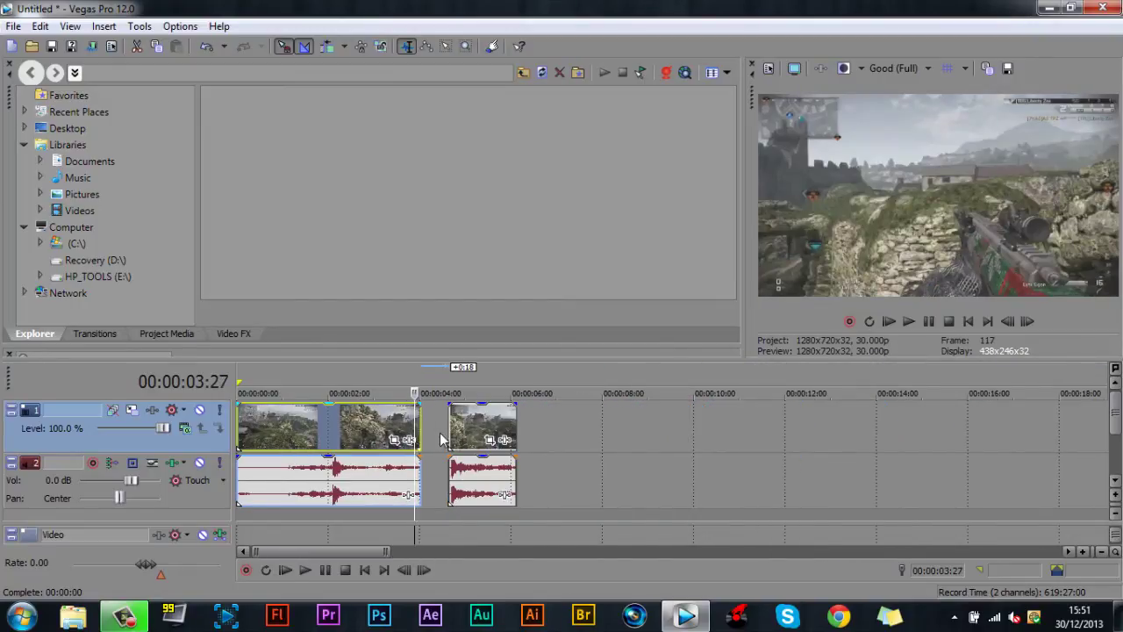
drag(427, 435, 432, 435)
scroll(439, 435, up, 3)
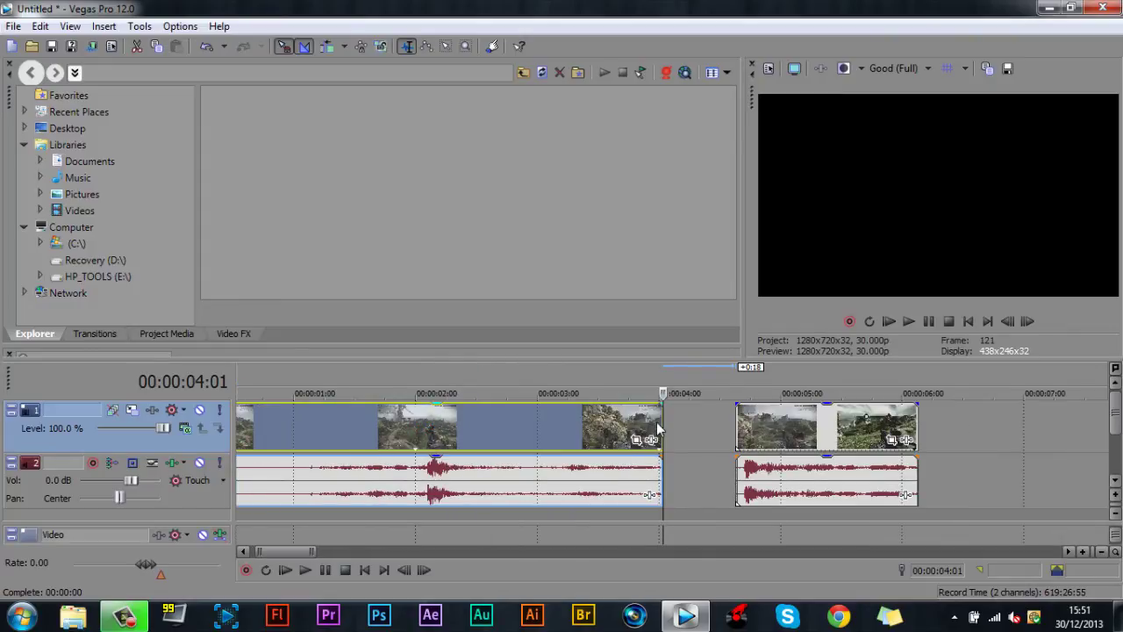
Ctrl-drag the first event's end left to speed it up, slide the second against it, and play
drag(676, 436, 549, 437)
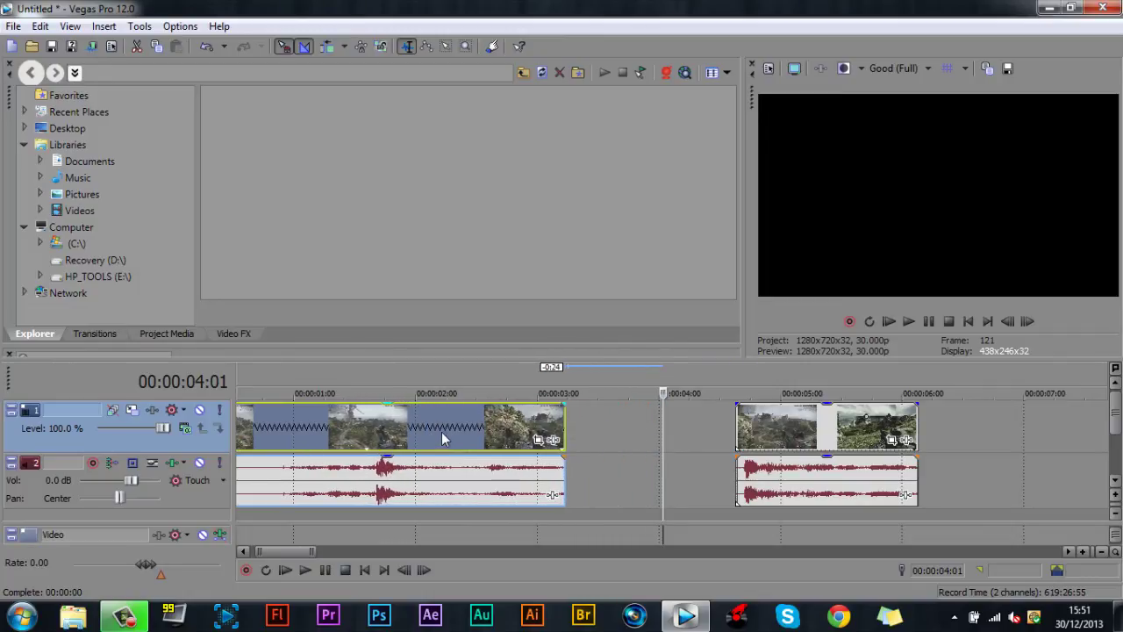
scroll(373, 439, down, 2)
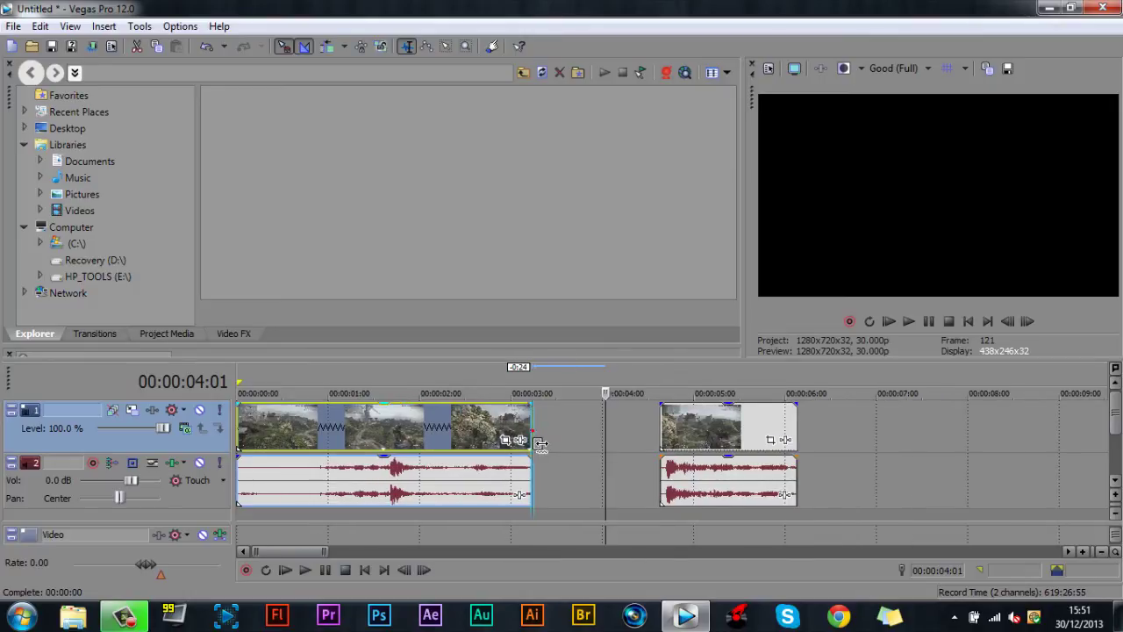
drag(544, 442, 507, 442)
drag(711, 443, 546, 439)
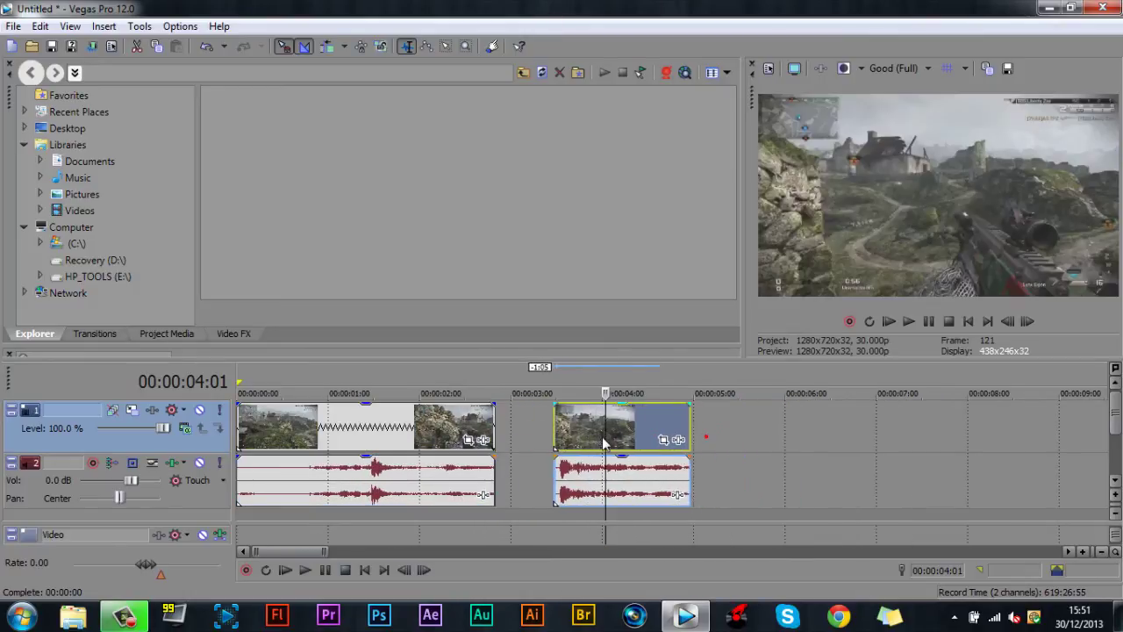
click(890, 320)
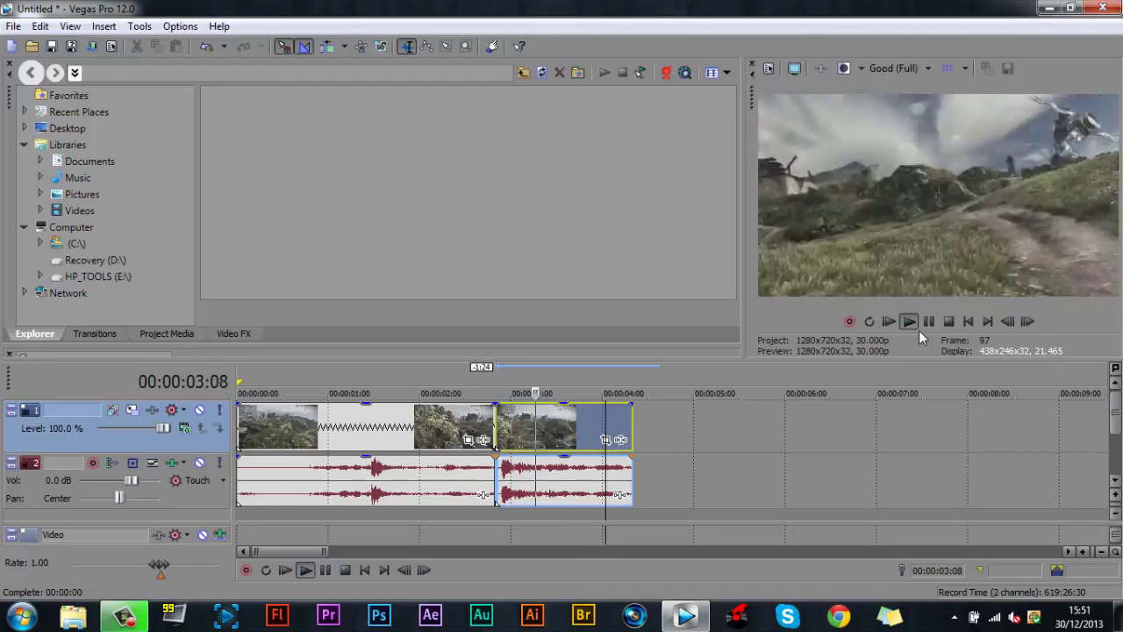
Compress the first event further, butt the second against it, and Ctrl-stretch the second to about seven seconds
click(928, 322)
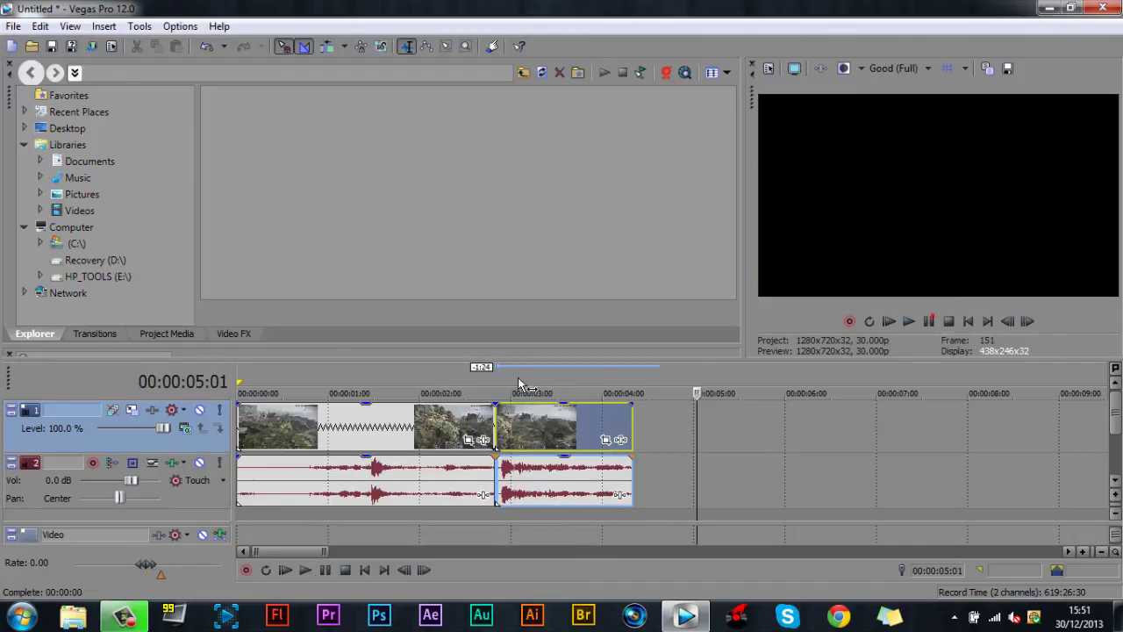
click(474, 414)
scroll(658, 430, up, 3)
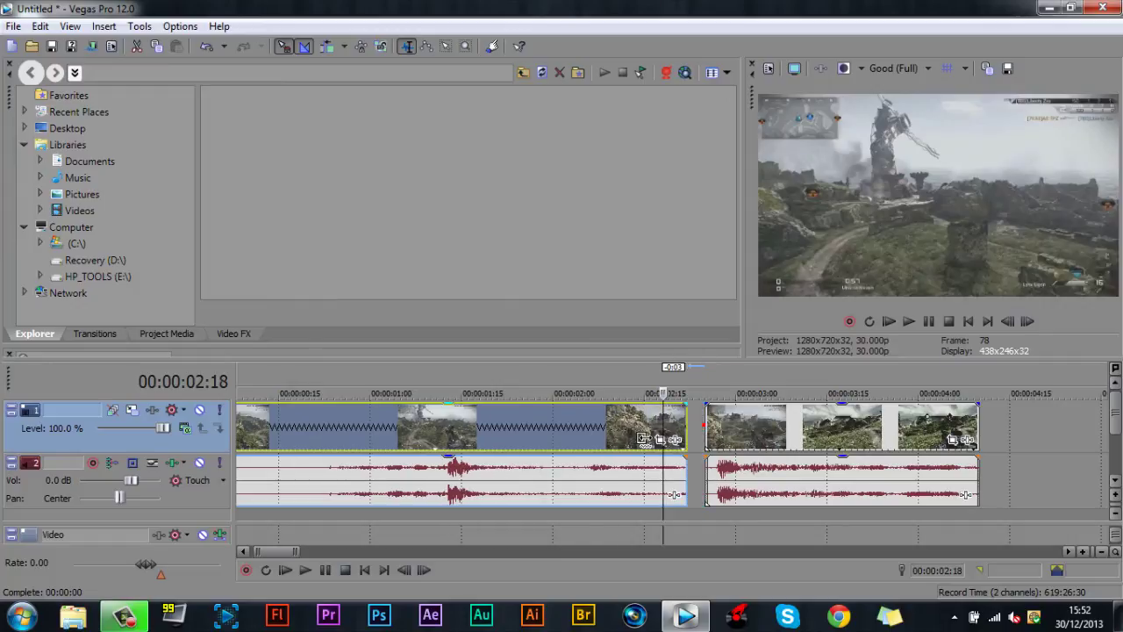
drag(704, 436, 540, 439)
drag(865, 434, 695, 439)
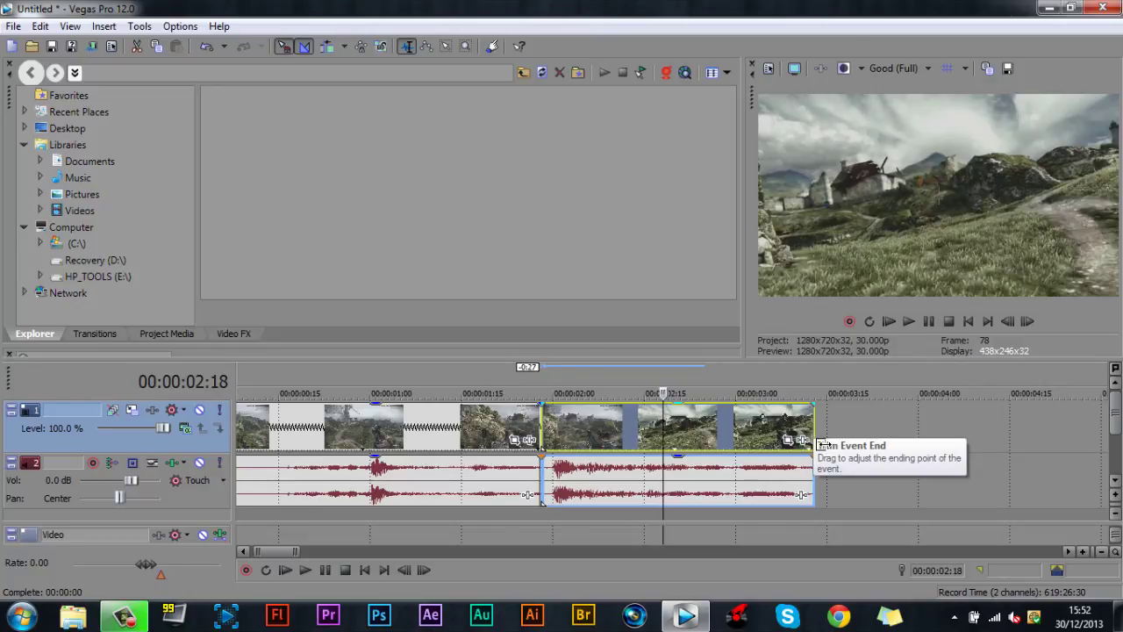
scroll(646, 438, down, 3)
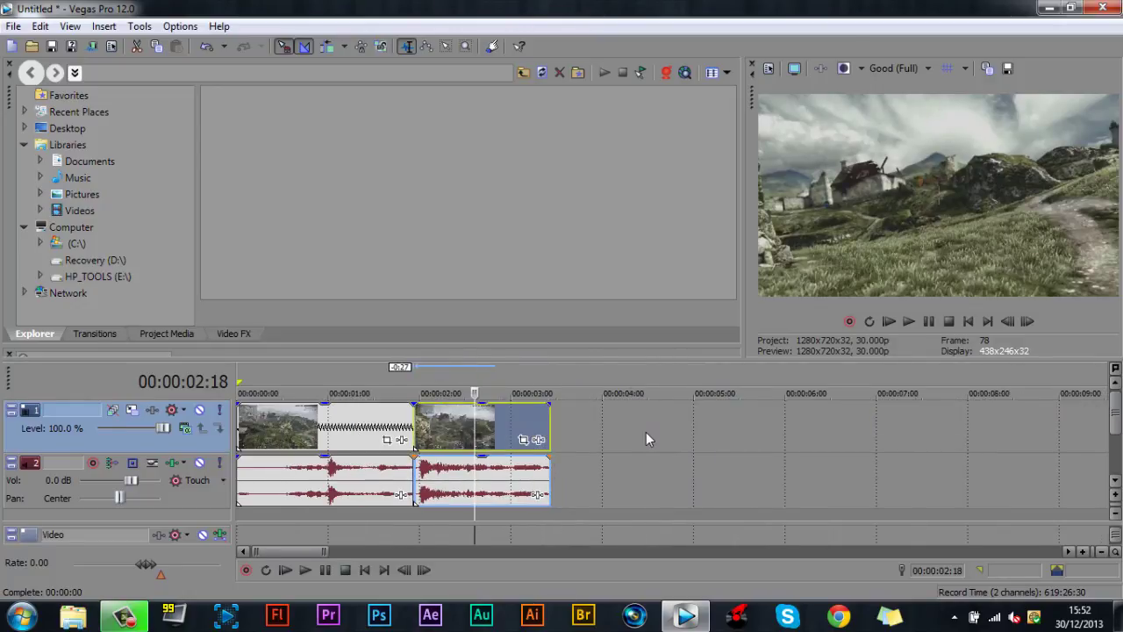
drag(562, 446, 873, 443)
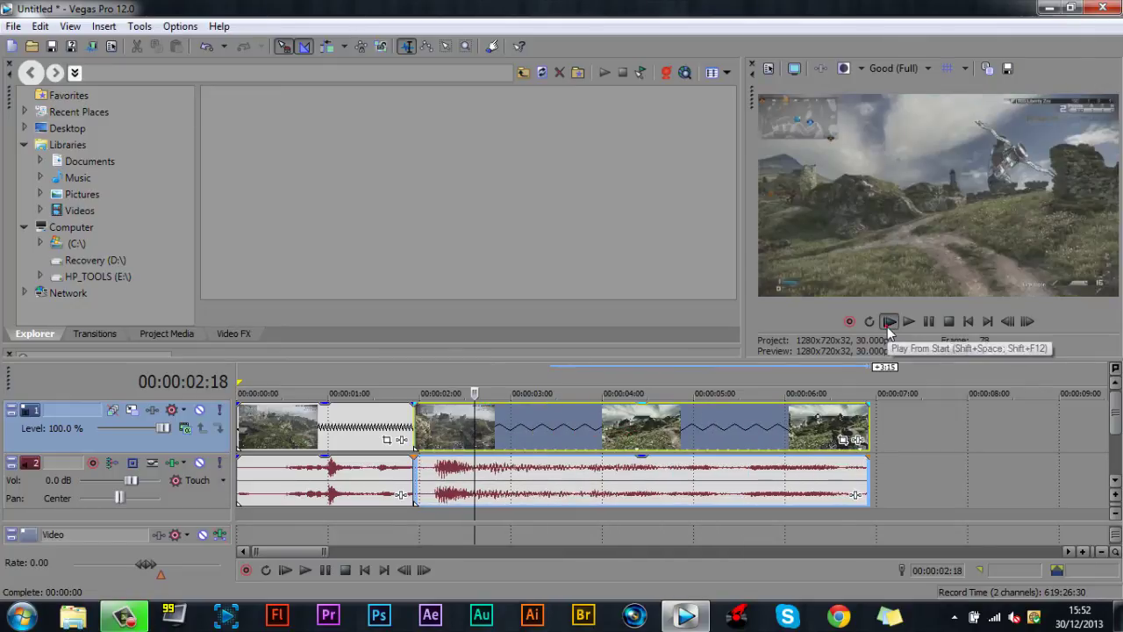
Switch the preview quality to Preview (Auto) and replay the edit from the start
click(888, 326)
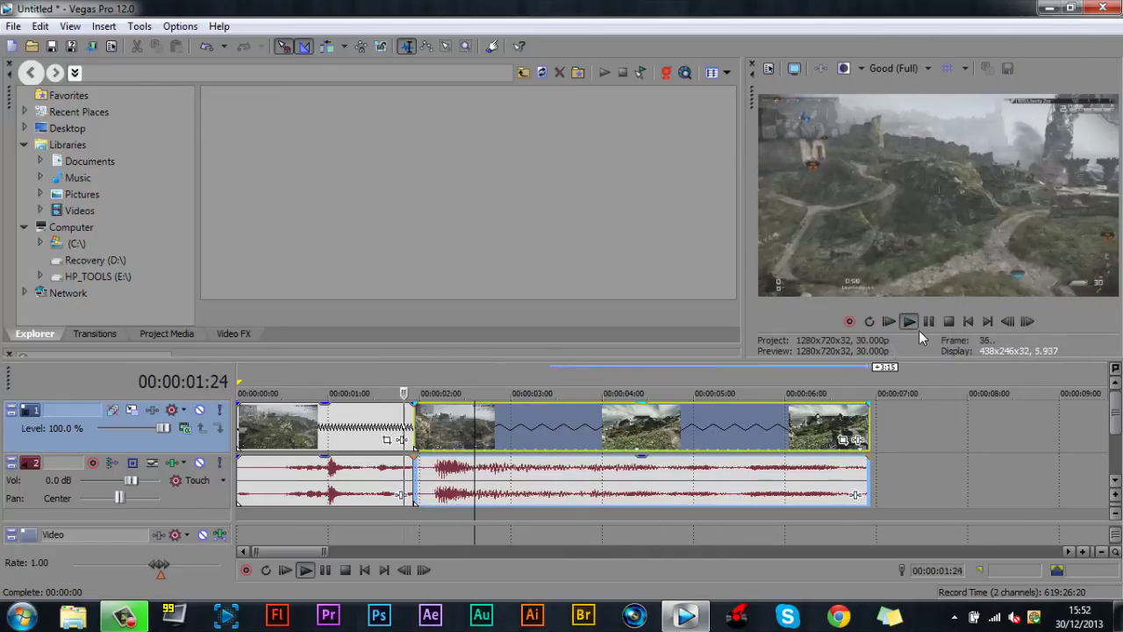
click(929, 321)
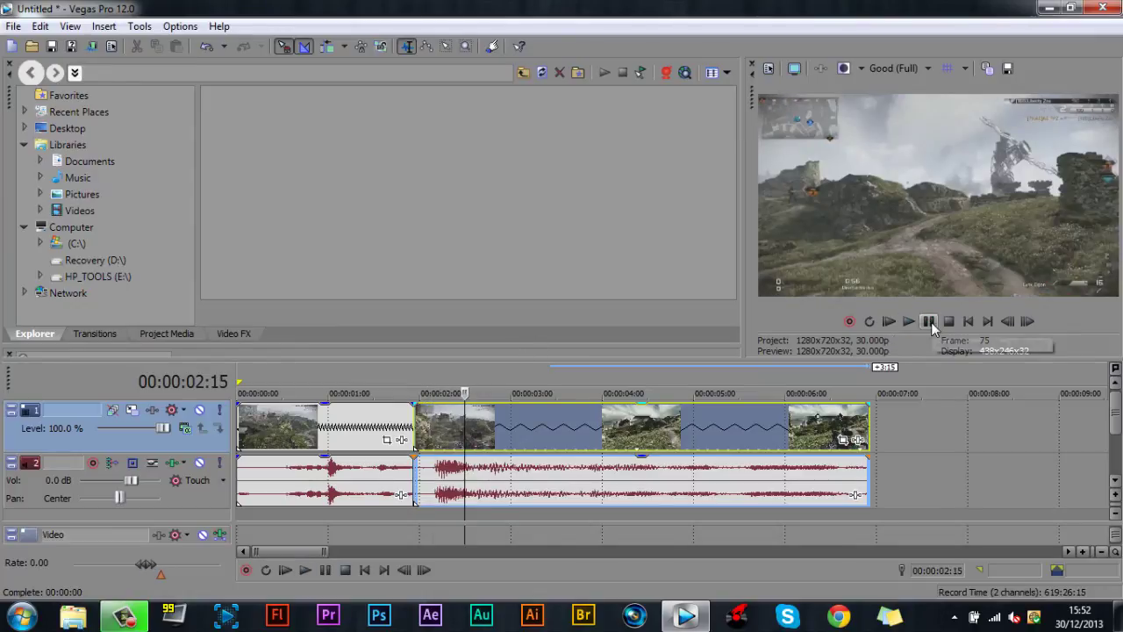
click(922, 70)
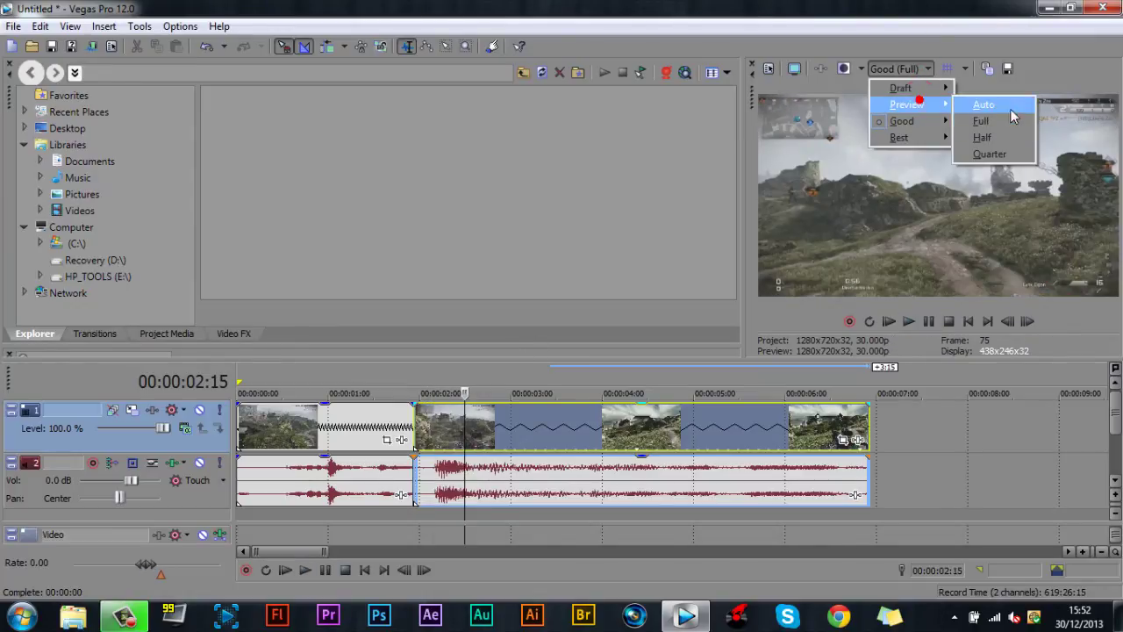
click(976, 107)
click(890, 323)
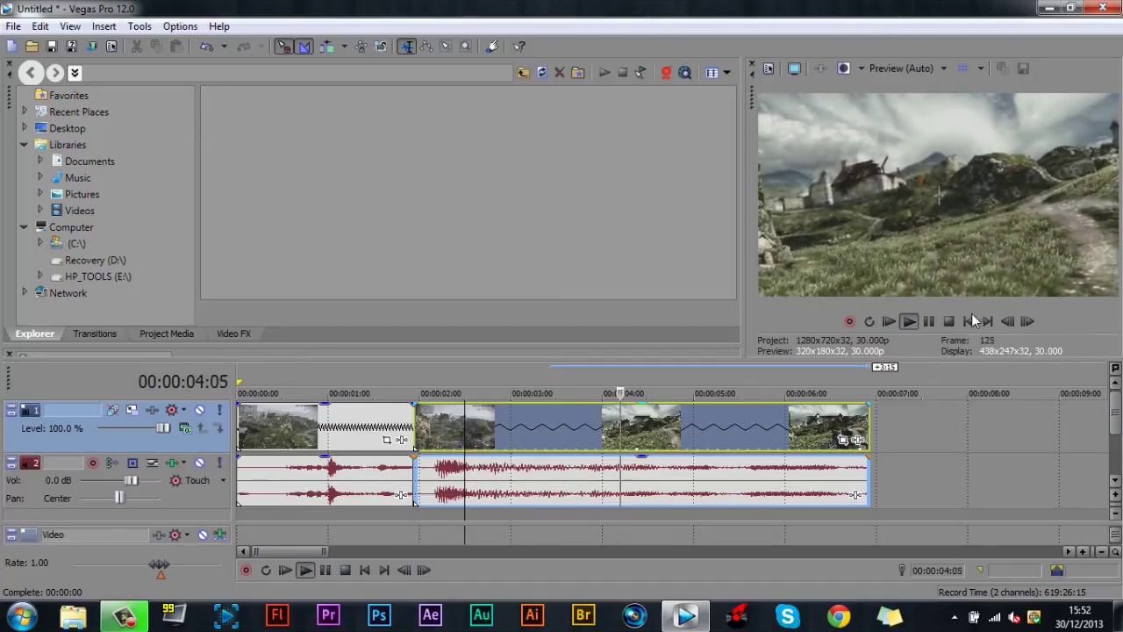
click(930, 323)
scroll(511, 432, down, 2)
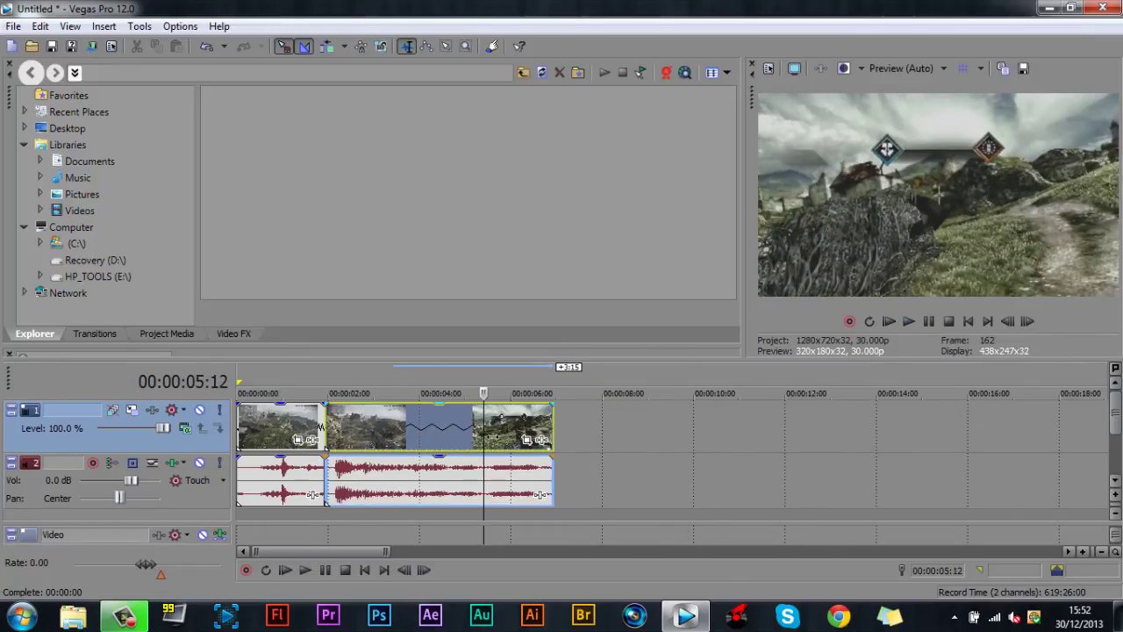